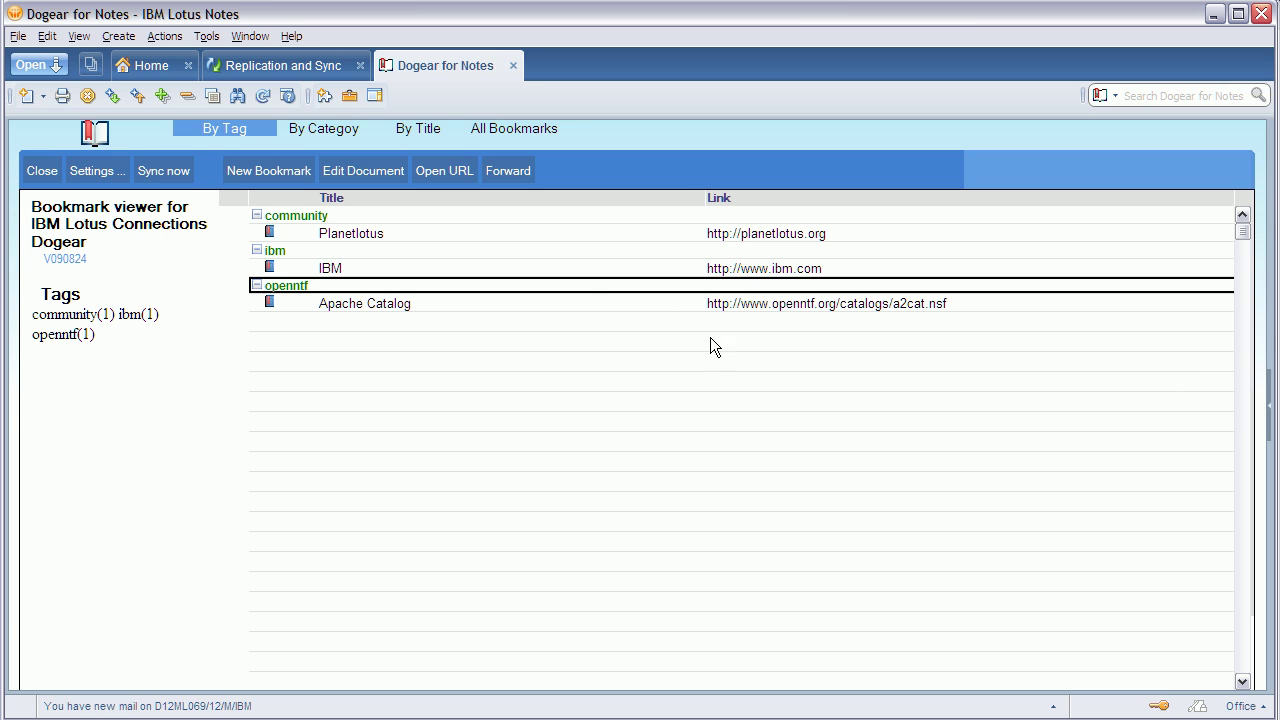
pyautogui.click(1155, 94)
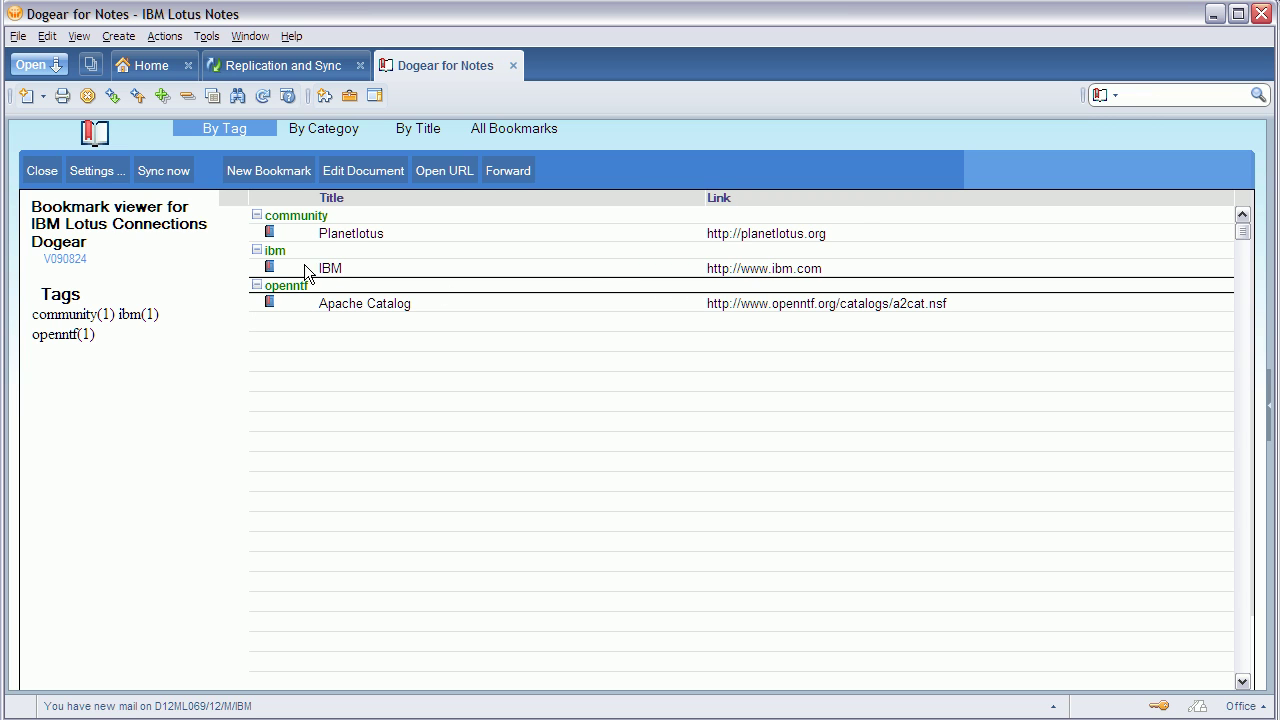
pyautogui.click(333, 240)
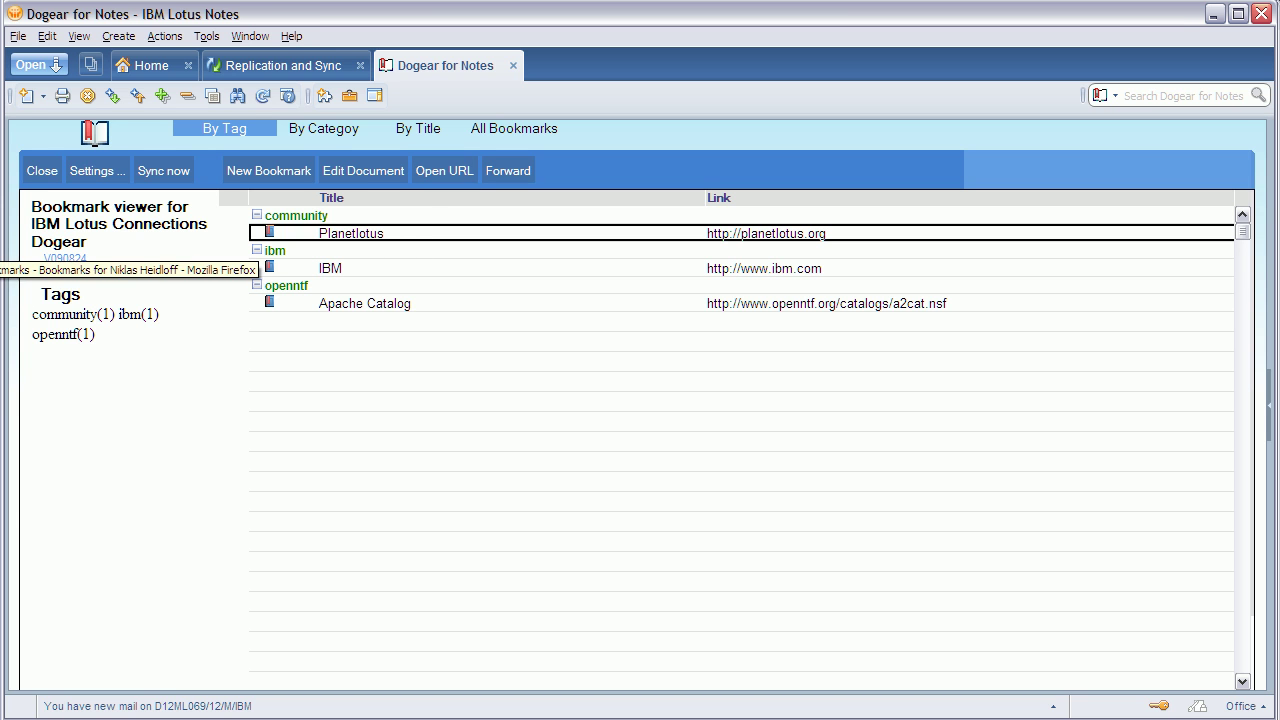
pyautogui.click(5, 290)
pyautogui.click(294, 286)
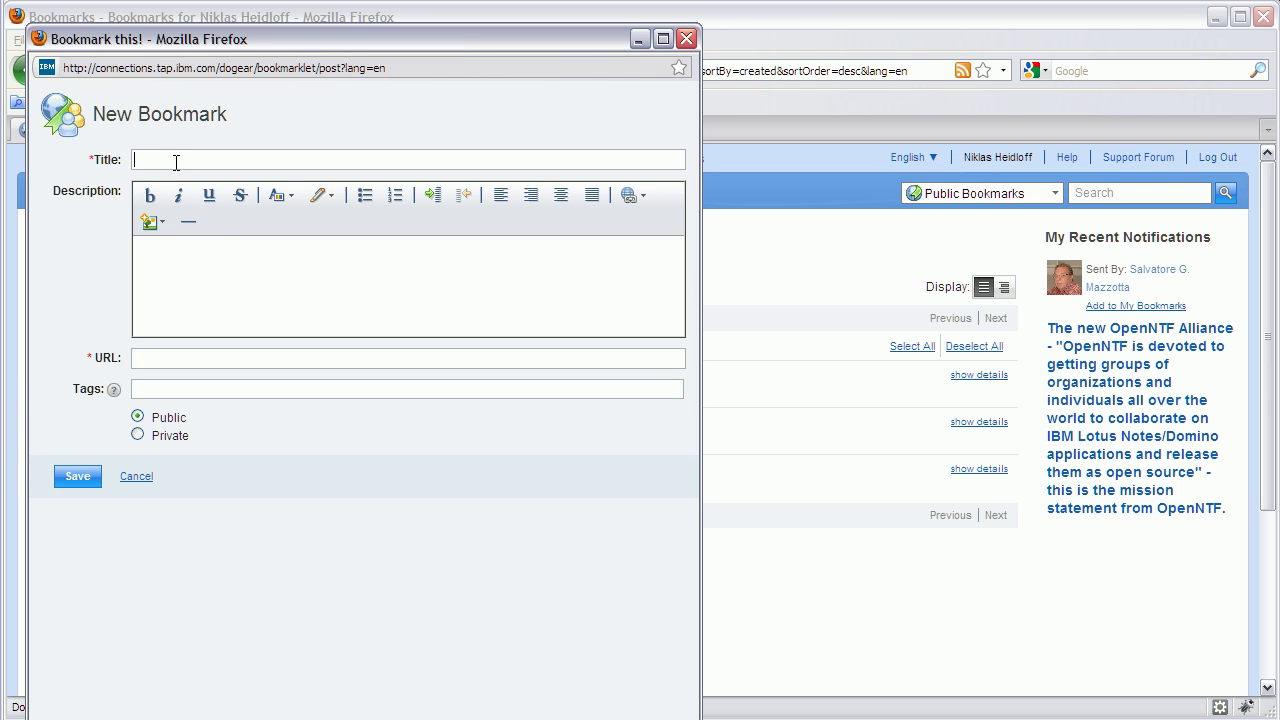
pyautogui.click(176, 162)
pyautogui.write('Lotus')
pyautogui.click(186, 352)
pyautogui.write('www.lotus.com')
pyautogui.click(84, 482)
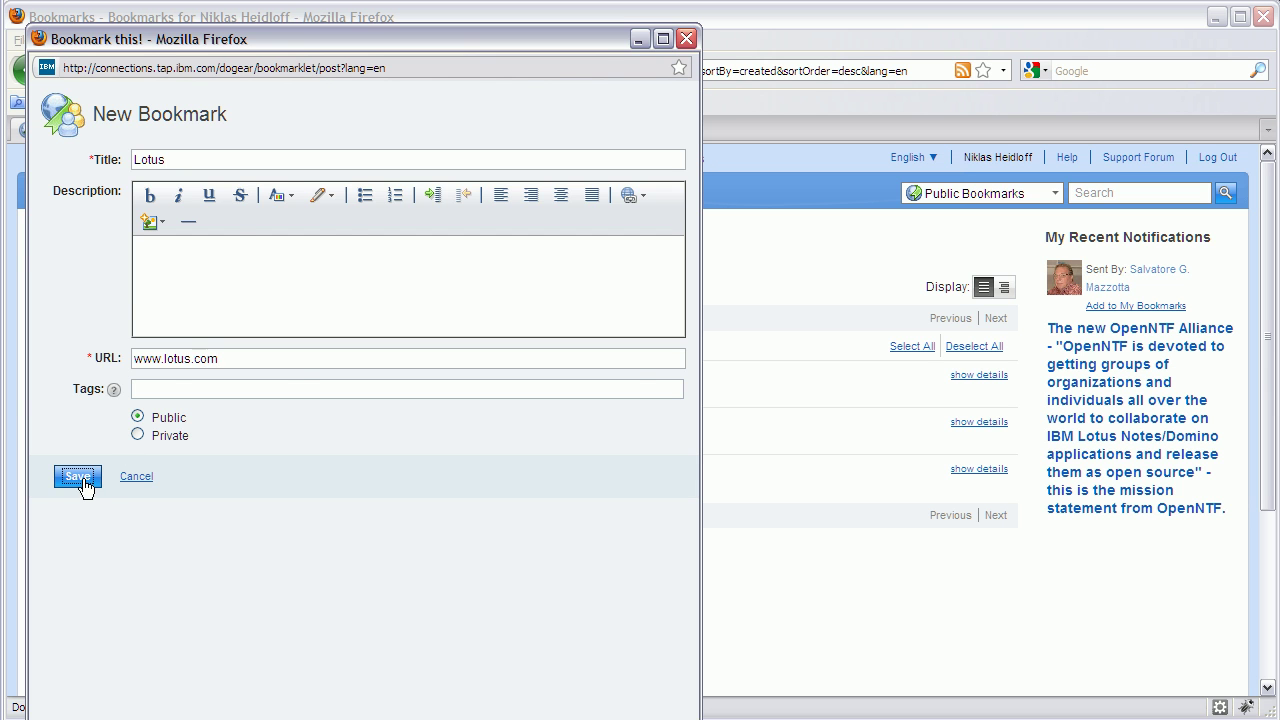
# Switch back to Lotus Notes, sync the bookmarks with Dogear and select the Lotus bookmark.
pyautogui.click(589, 401)
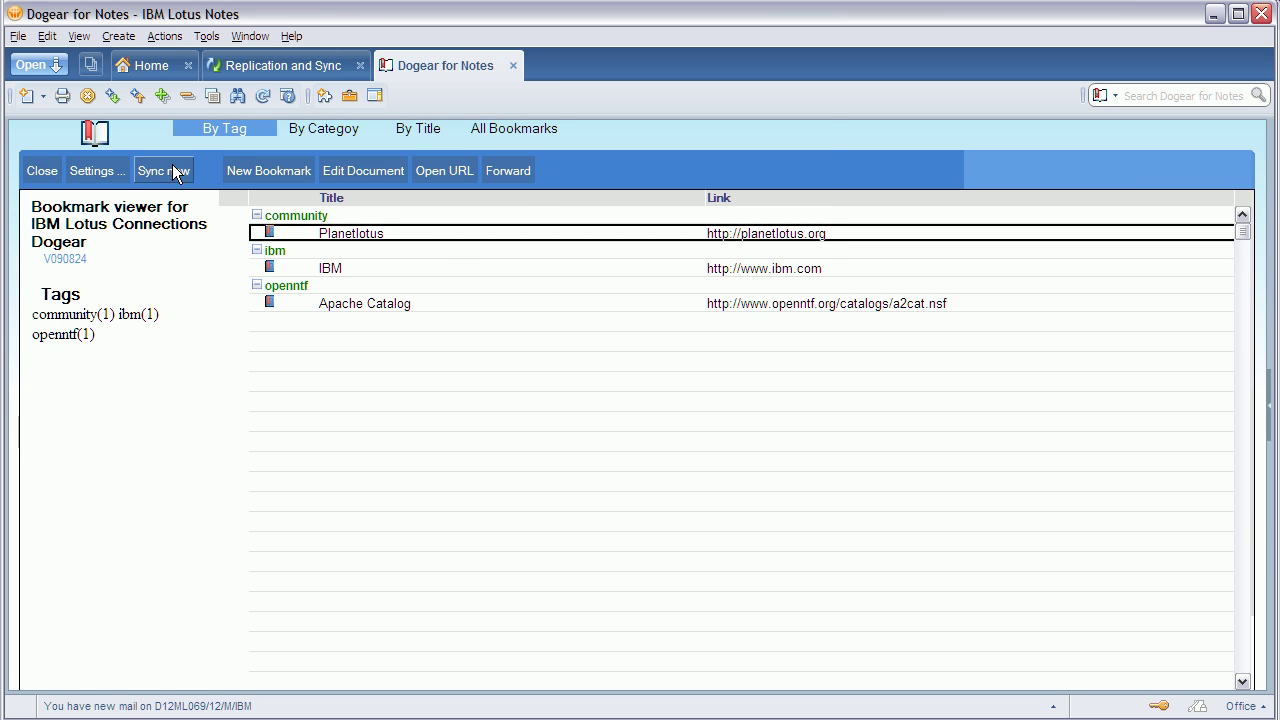
pyautogui.click(175, 172)
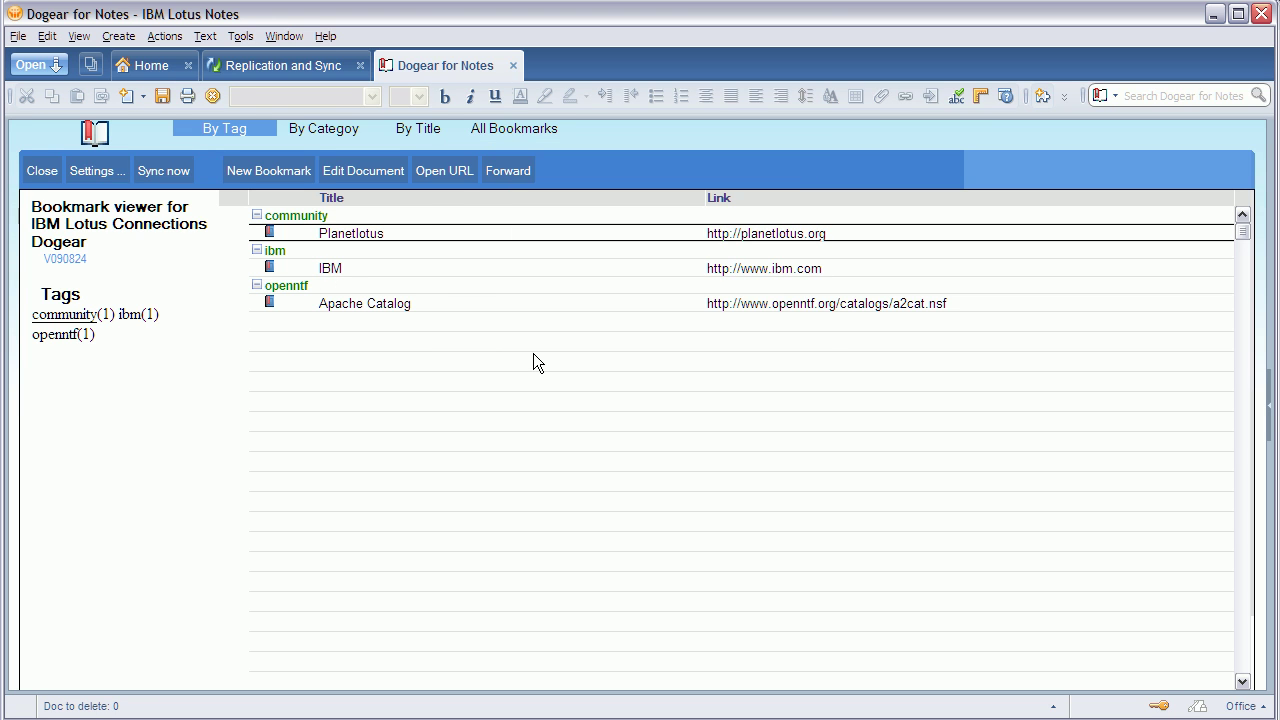
pyautogui.click(349, 307)
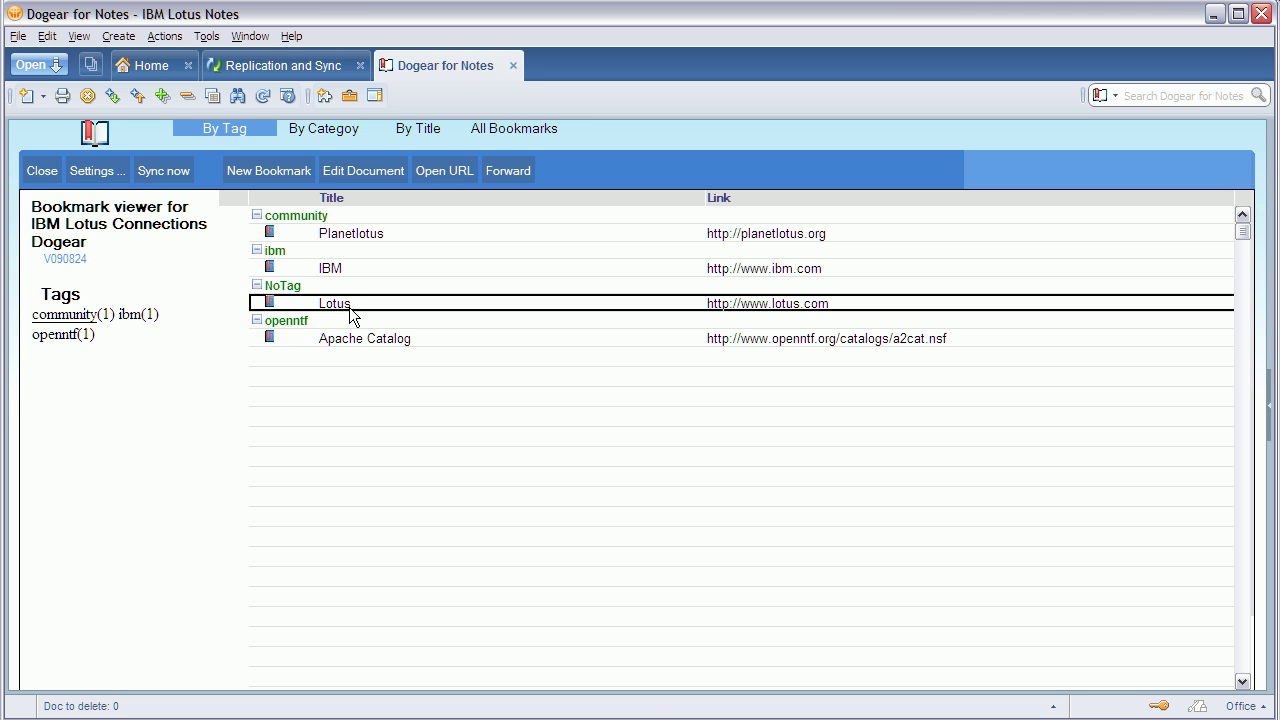
pyautogui.click(241, 172)
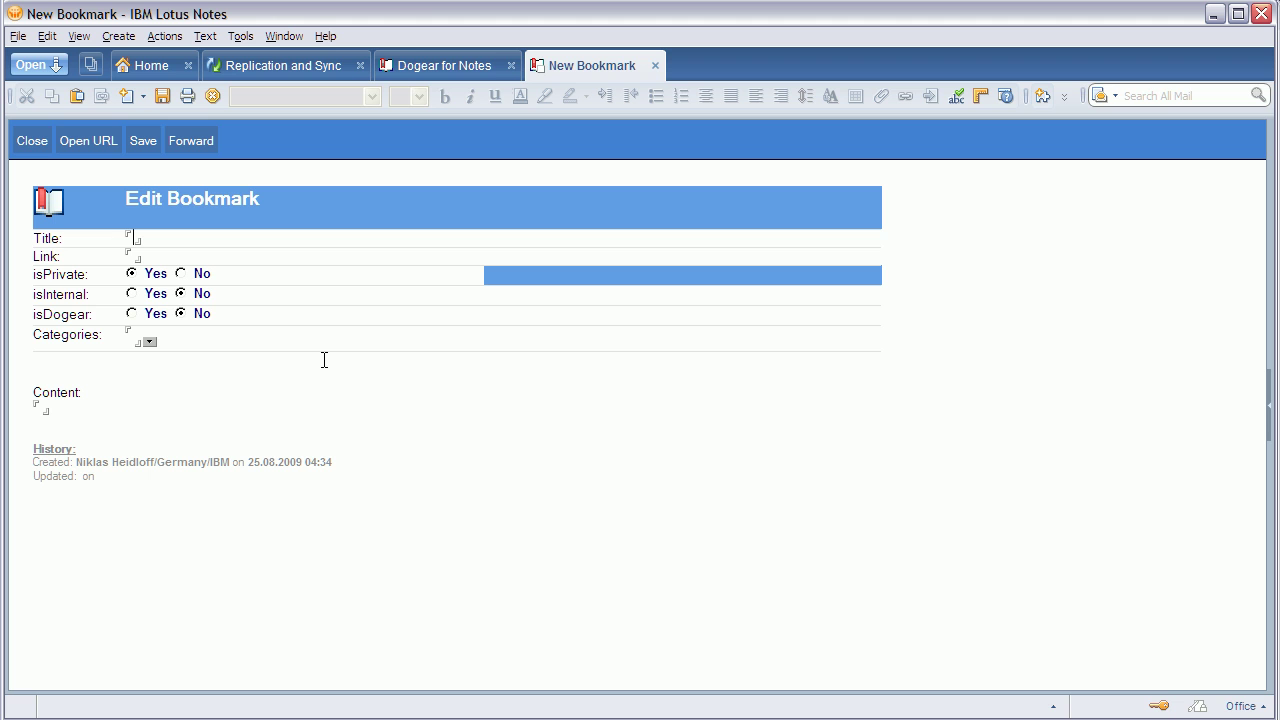
pyautogui.write('OpenNTF blog')
pyautogui.press('Tab')
pyautogui.write('www.o')
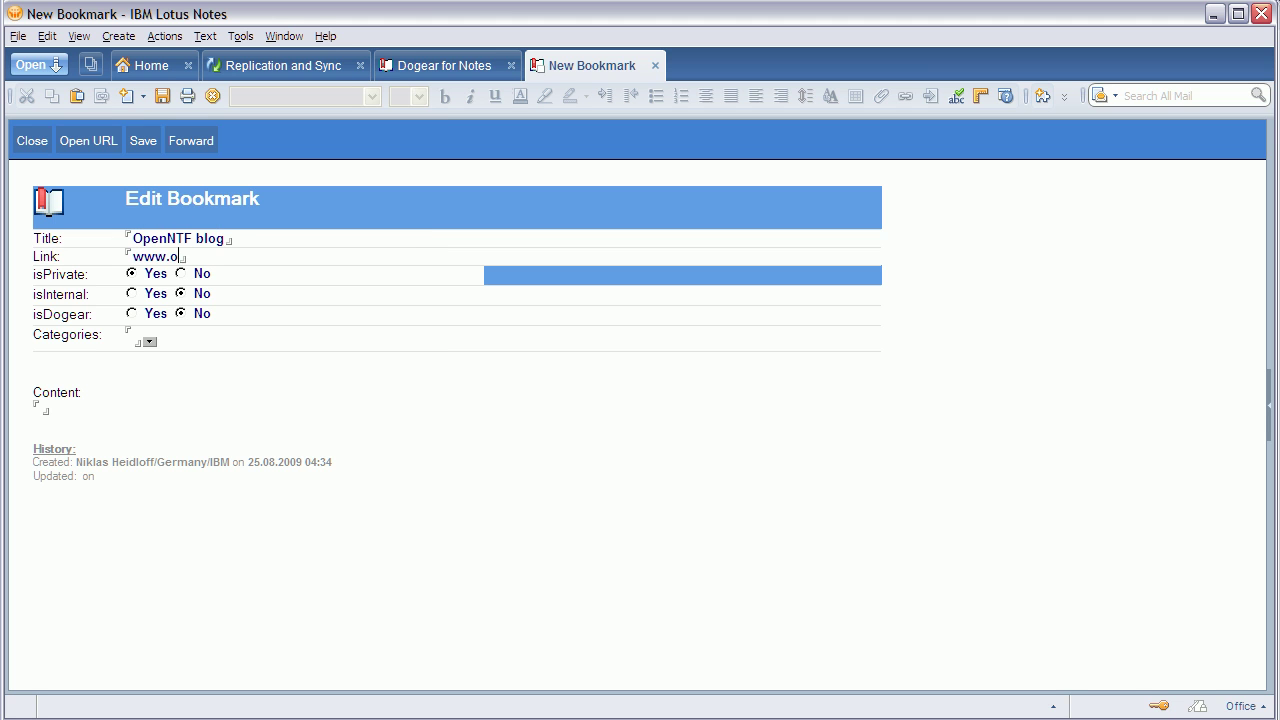
pyautogui.write('penntf.org/blog')
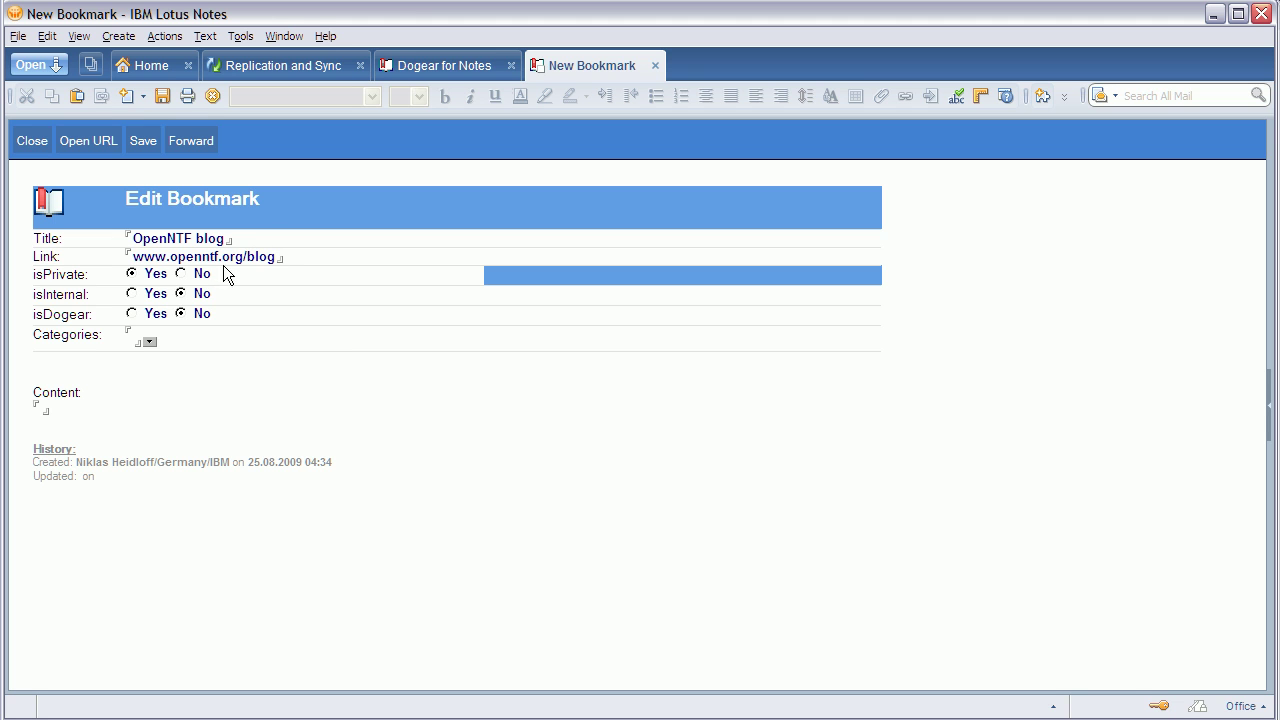
pyautogui.click(181, 273)
pyautogui.click(133, 313)
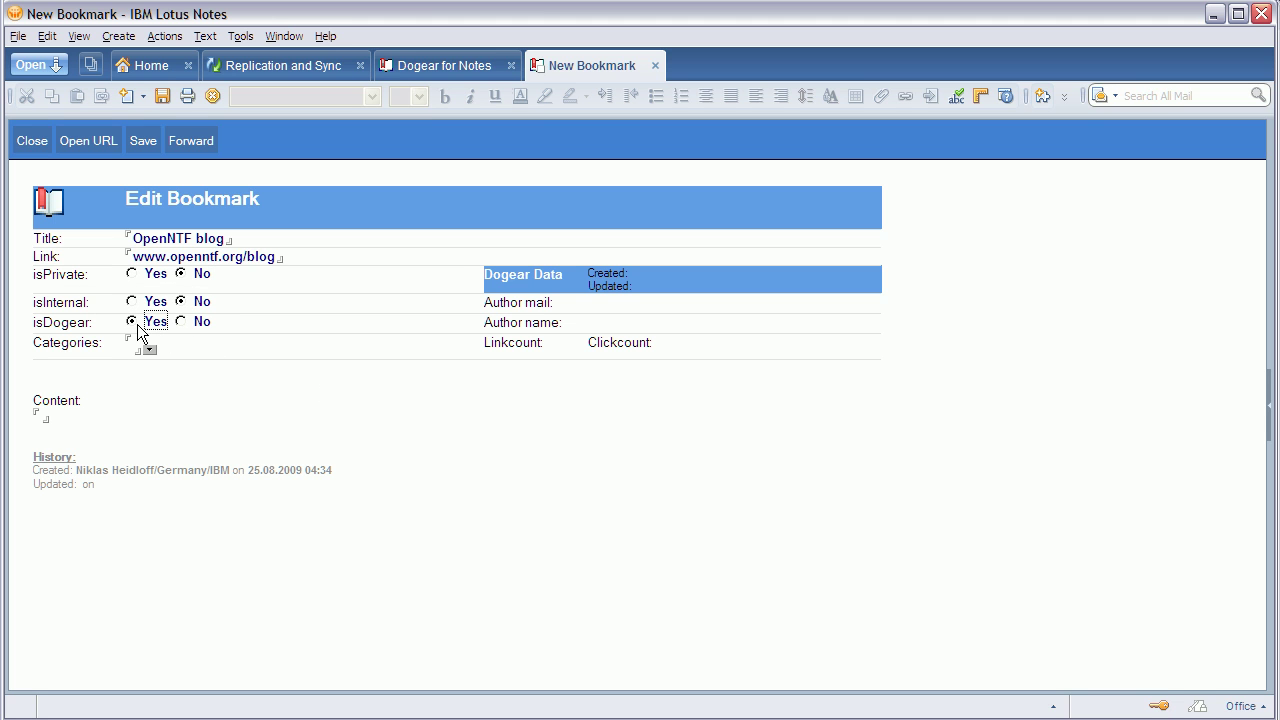
# Assign the openntf category to the new bookmark, then close the form and save it.
pyautogui.click(149, 349)
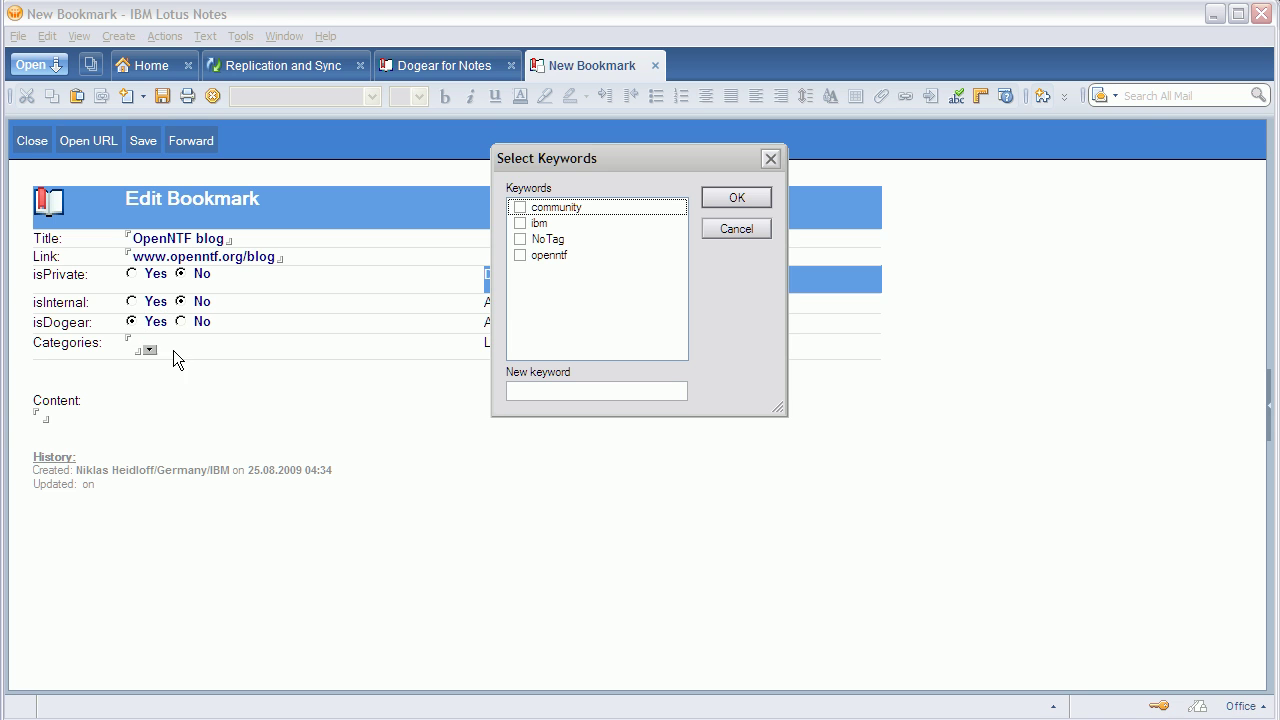
pyautogui.click(527, 262)
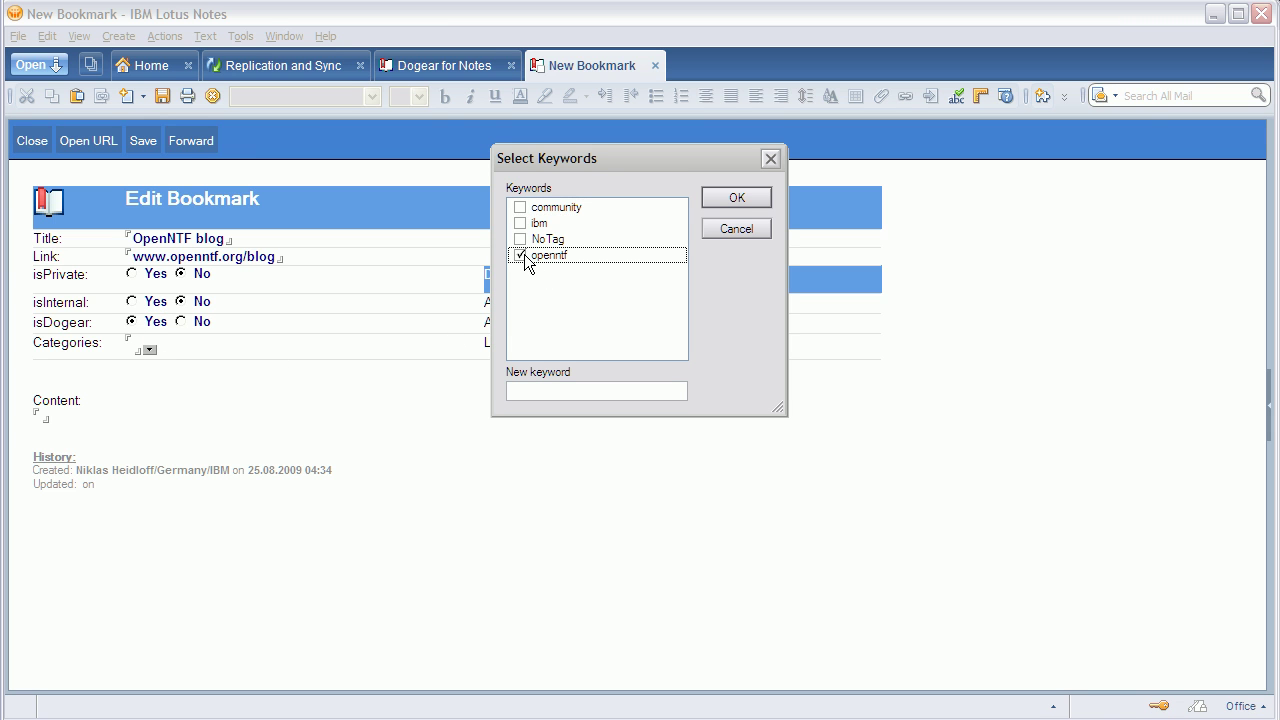
pyautogui.click(739, 197)
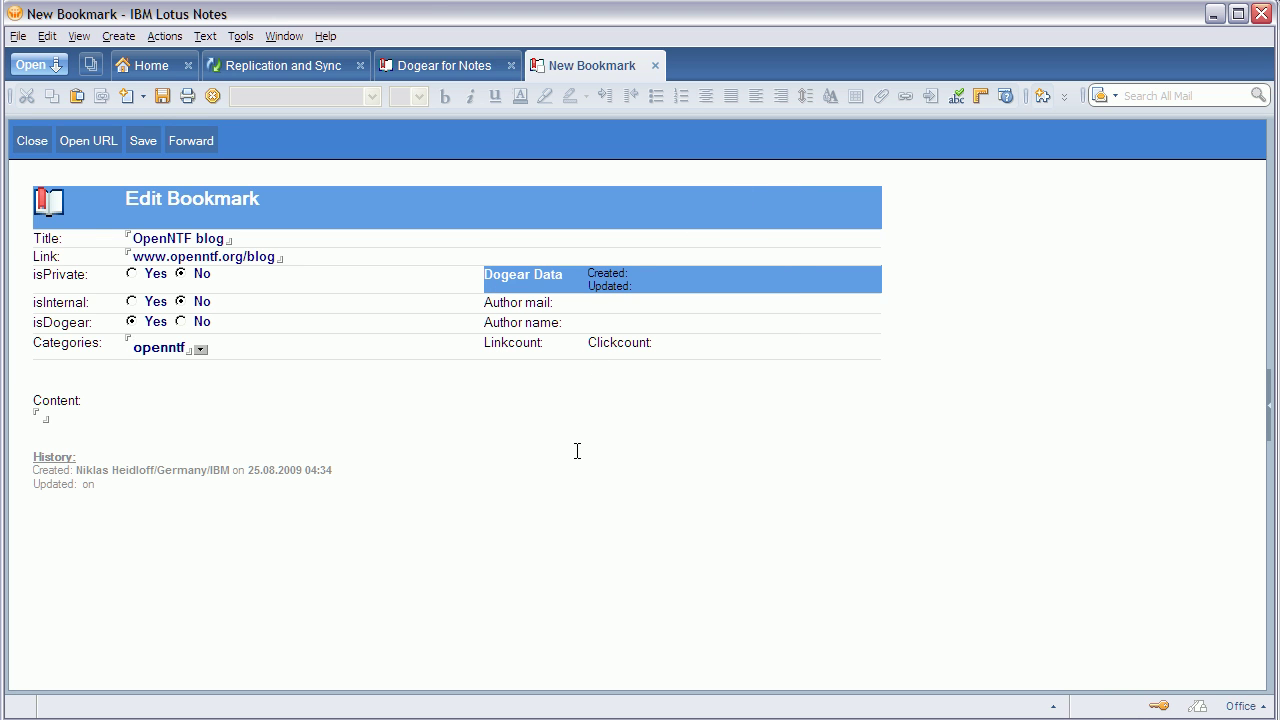
pyautogui.press('Escape')
pyautogui.click(581, 505)
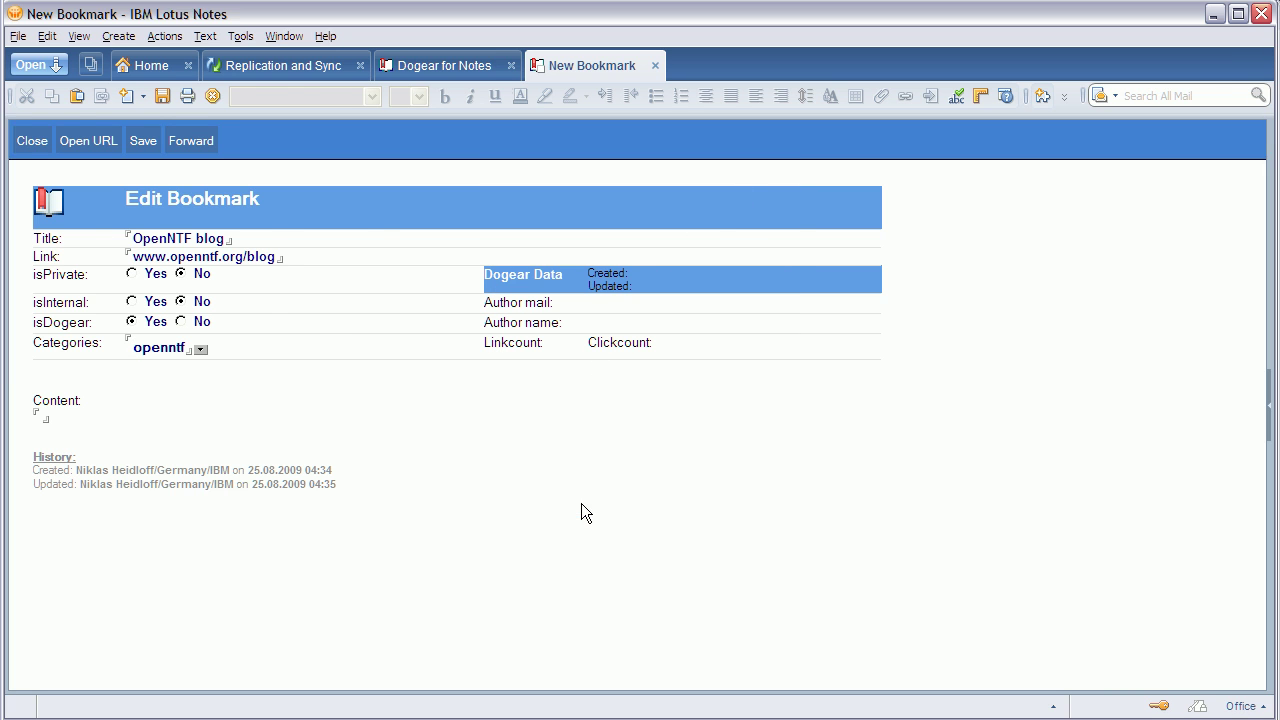
# Sync the local bookmarks with Dogear again and switch to Firefox to check the online bookmark list.
pyautogui.click(176, 172)
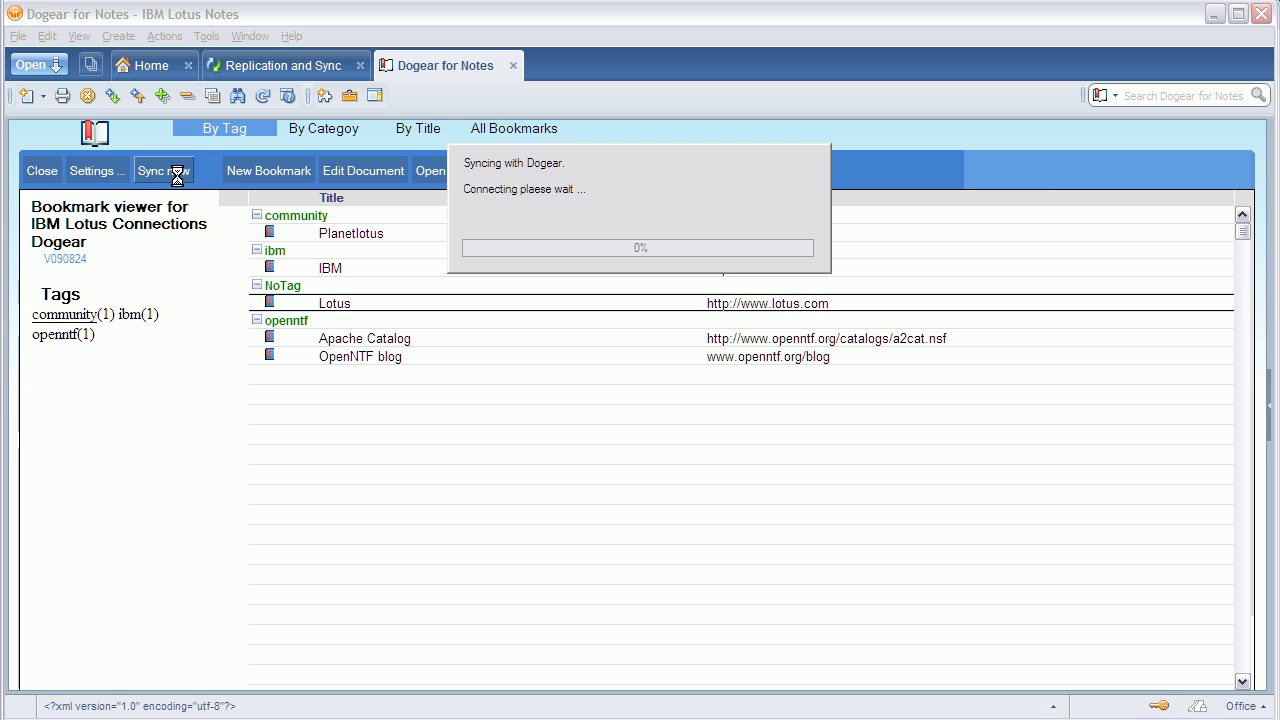
pyautogui.hotkey('alt', 'Tab')
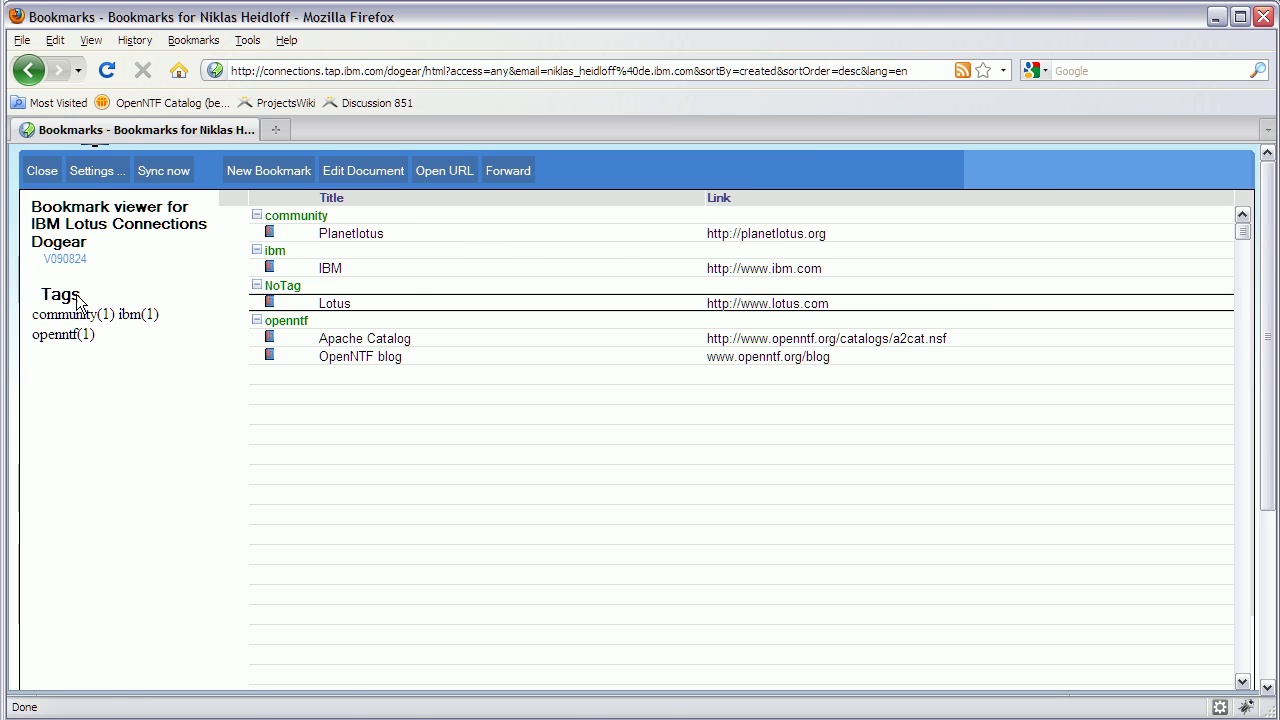
pyautogui.click(267, 204)
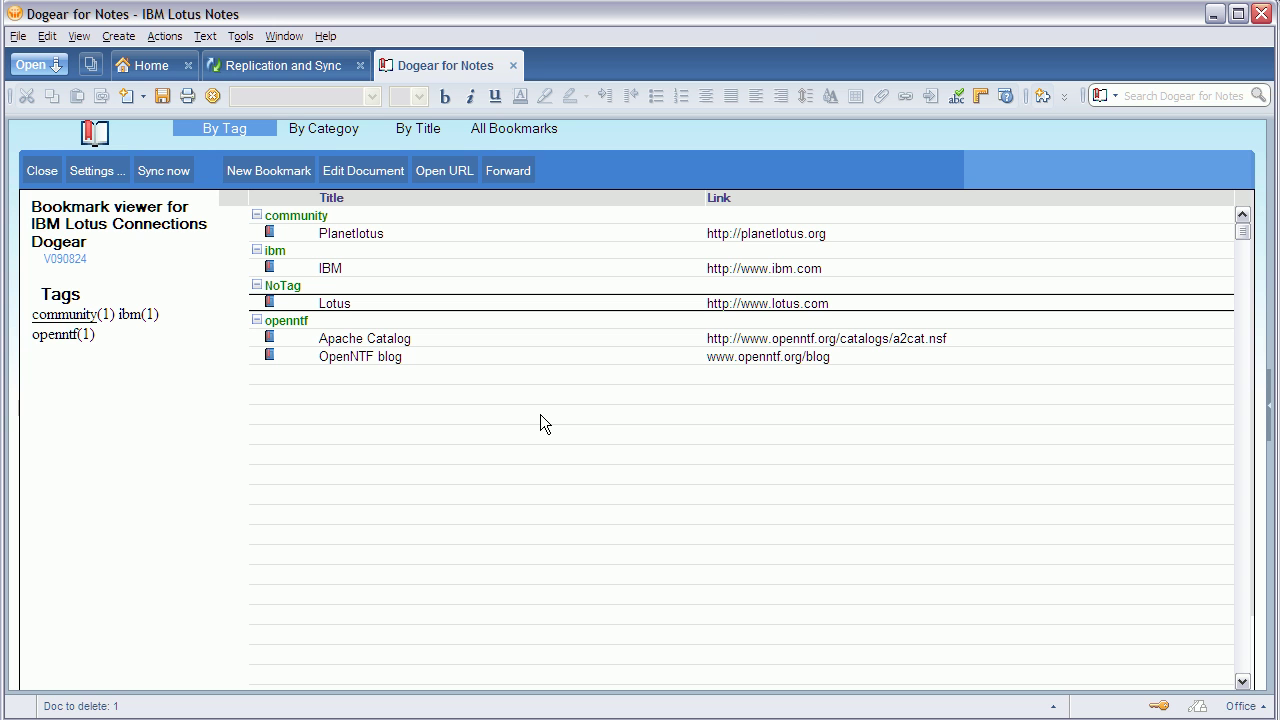
# From the Dogear settings, install extension.xml as a widget in the My Widgets sidebar and open the Bookmark viewer.
pyautogui.click(88, 170)
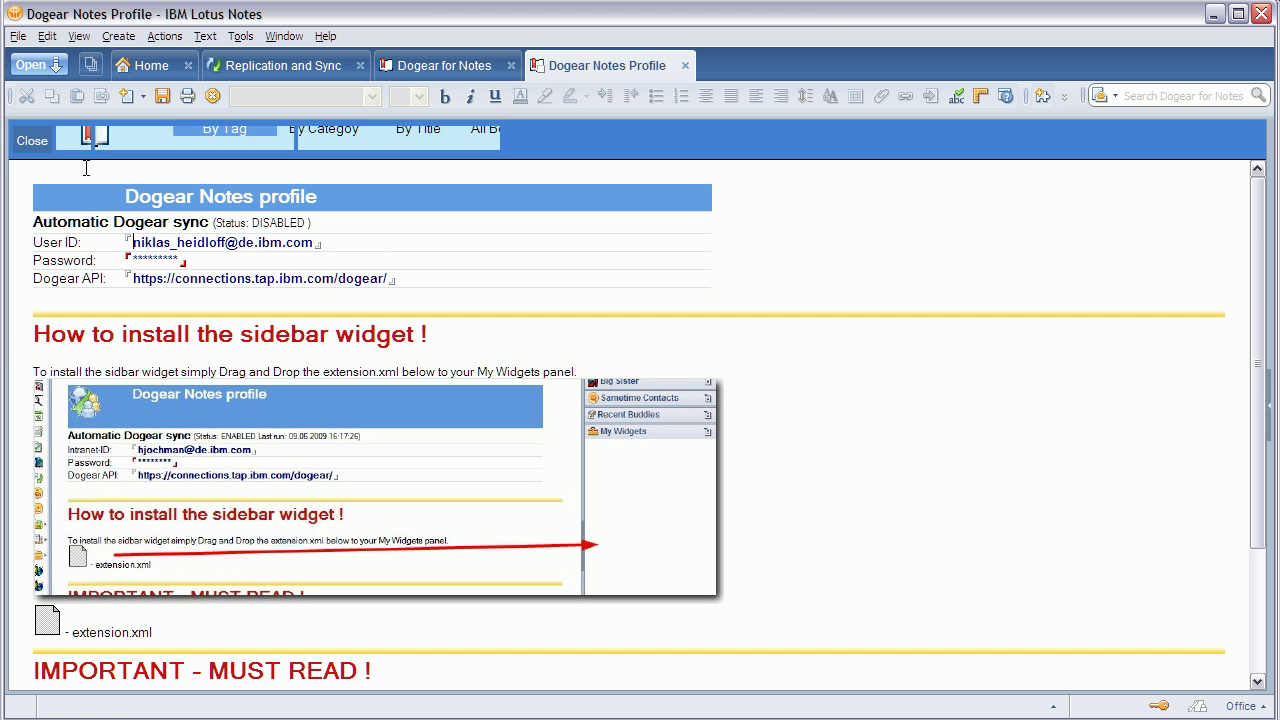
pyautogui.click(1272, 220)
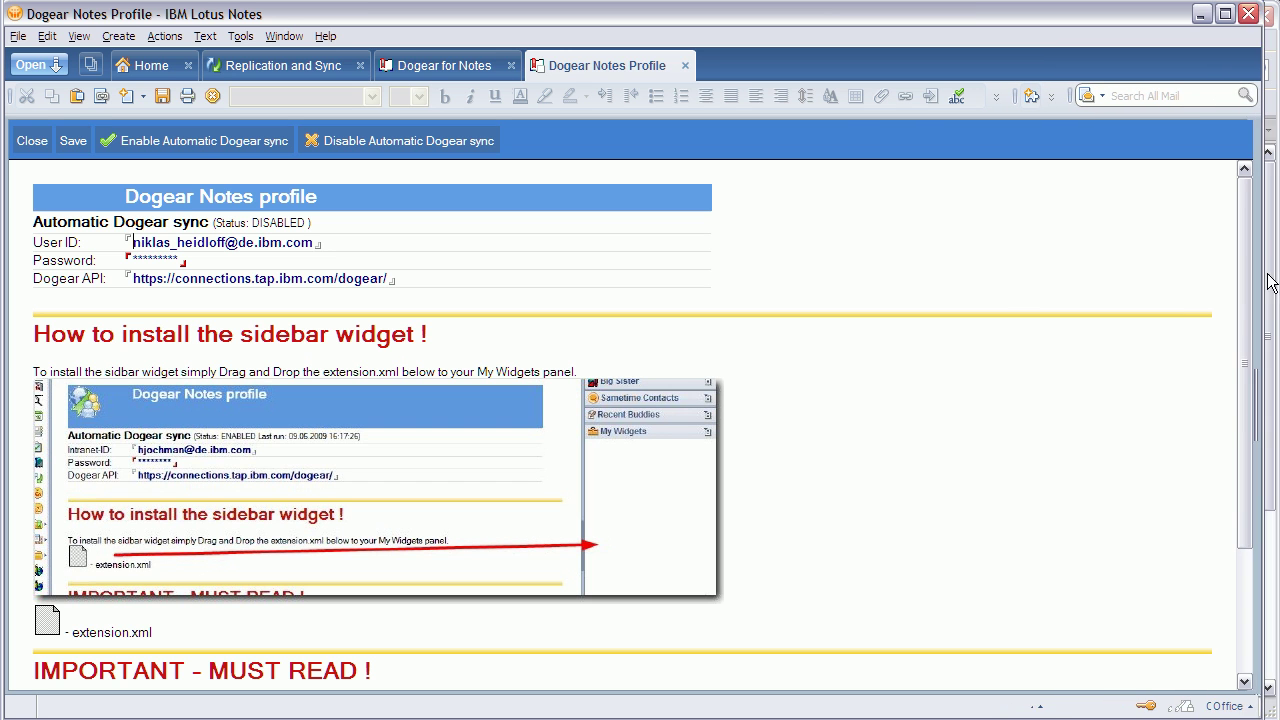
pyautogui.click(1276, 400)
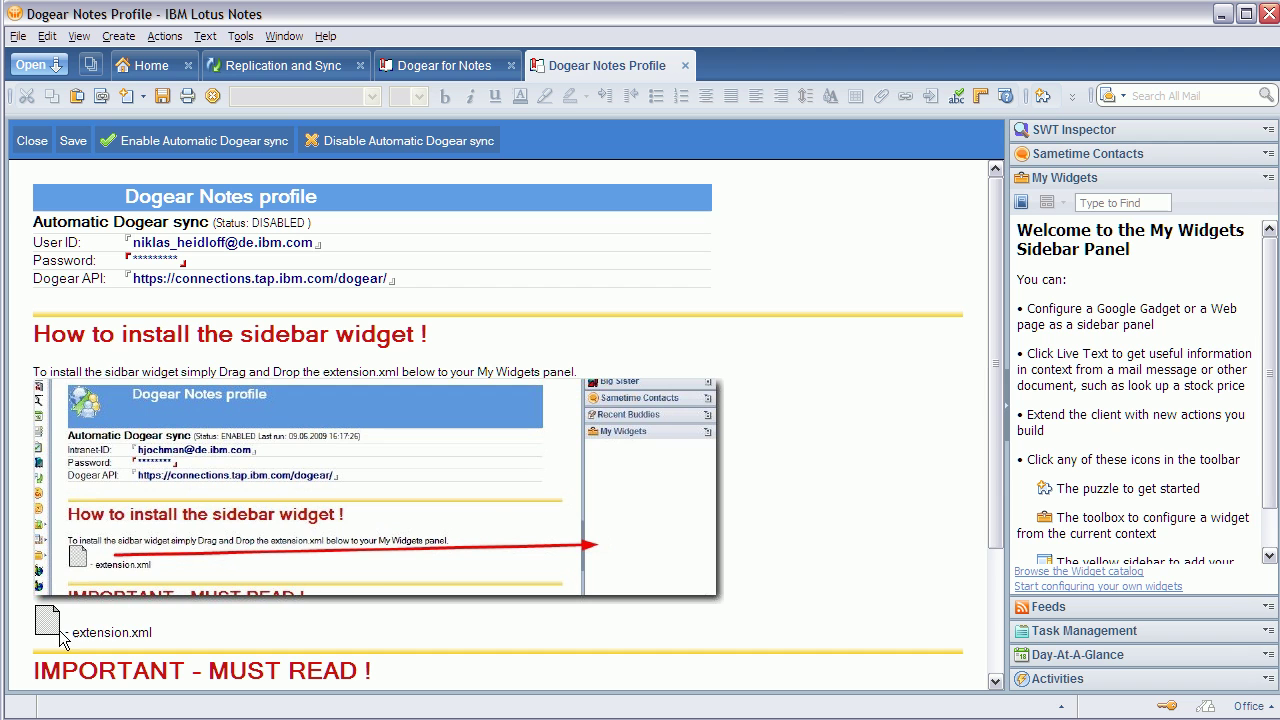
pyautogui.moveTo(55, 620); pyautogui.dragTo(1156, 292)
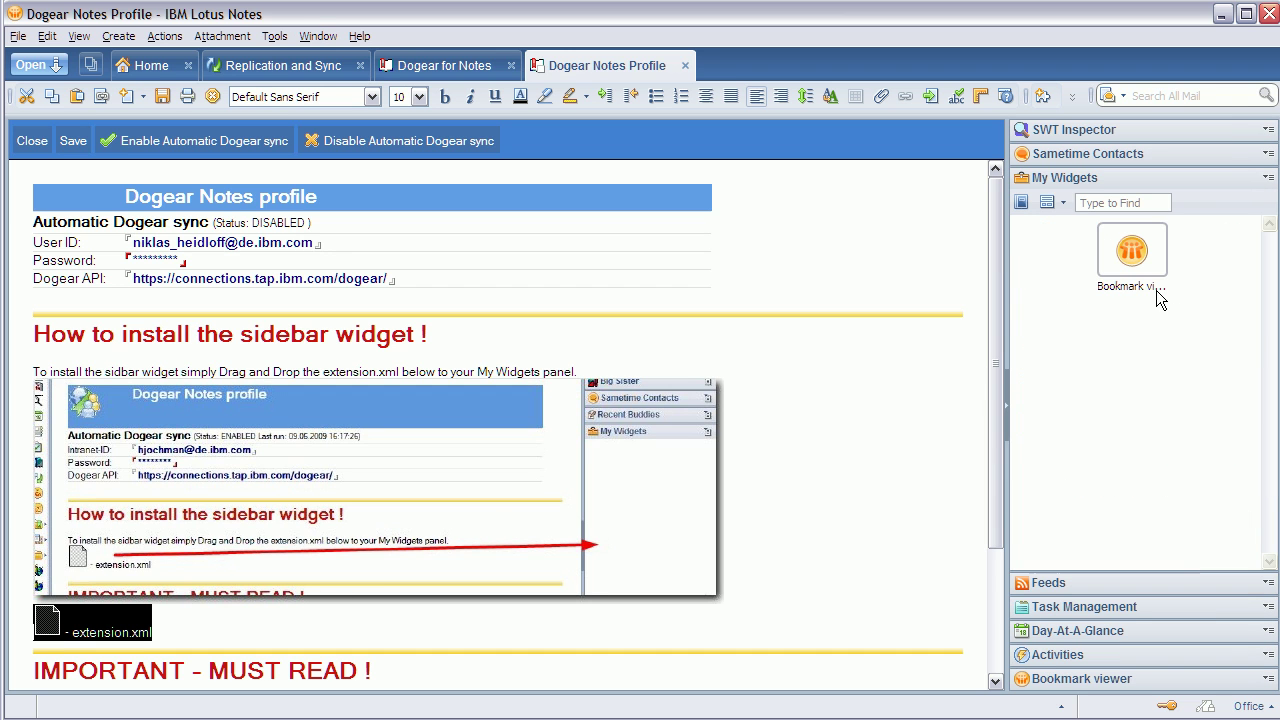
pyautogui.click(1100, 680)
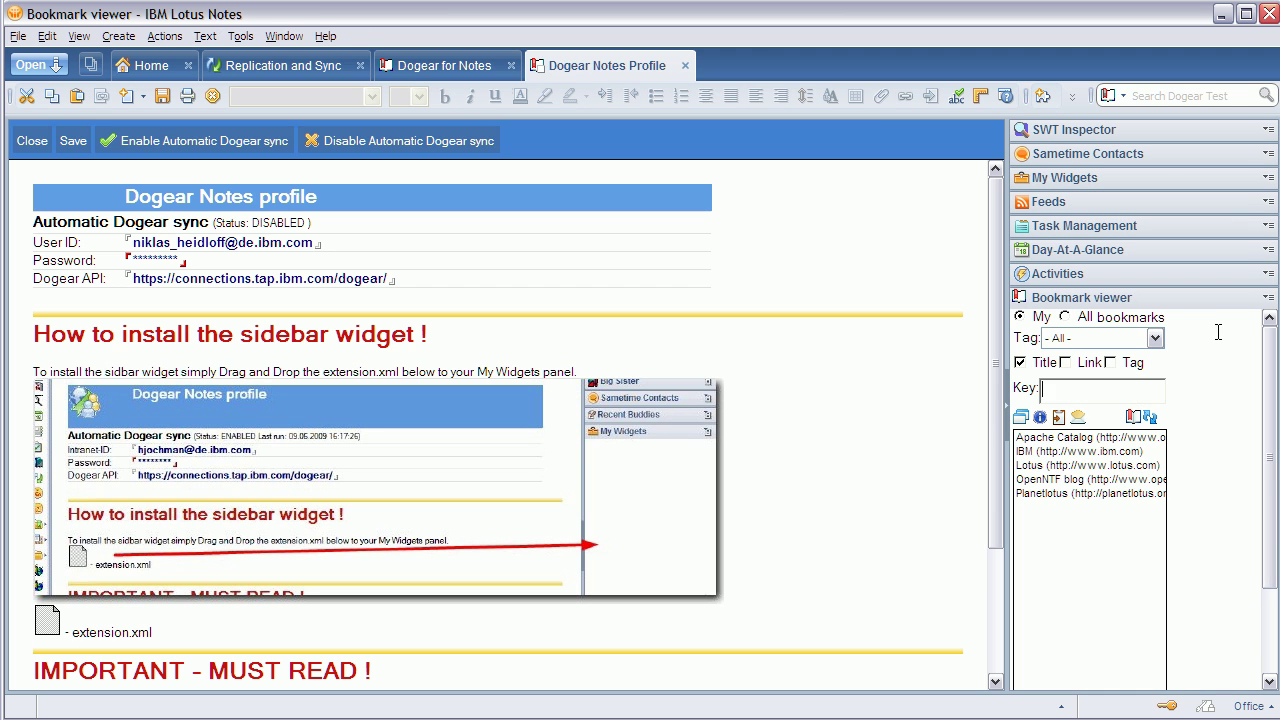